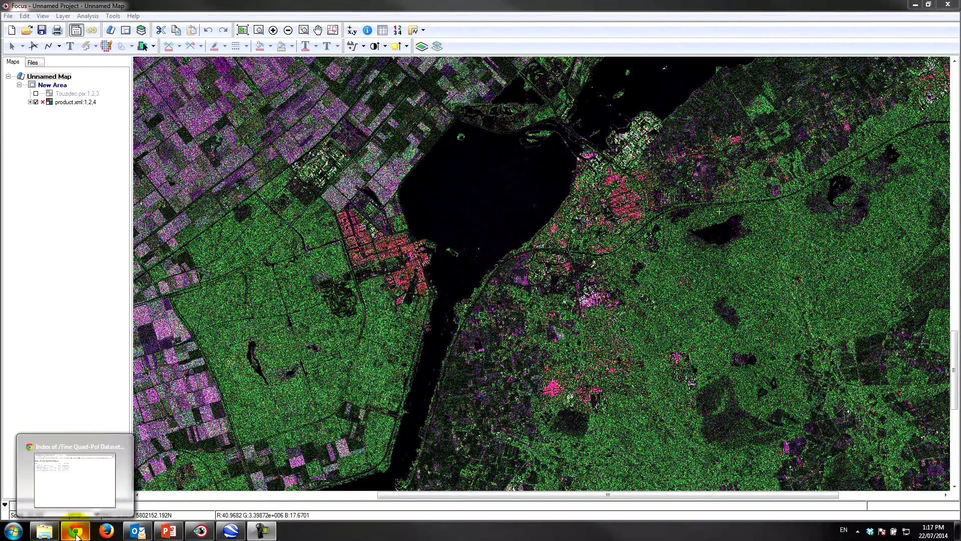
# - Bring Chrome forward on the MDA sample dataset tab and open the Flevoland FTP dataset index
pyautogui.click(76, 532)
pyautogui.click(143, 17)
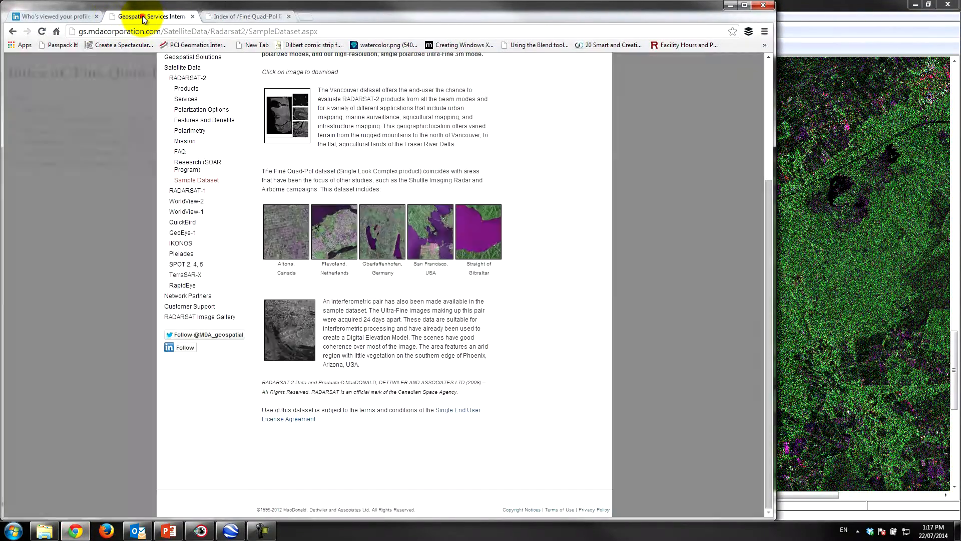
pyautogui.click(151, 31)
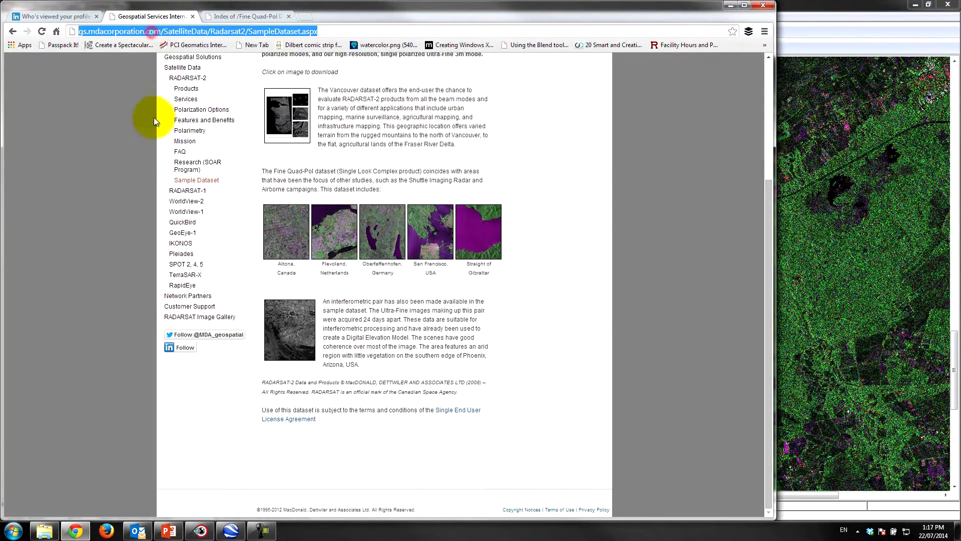
pyautogui.scroll(5, 230, 125)
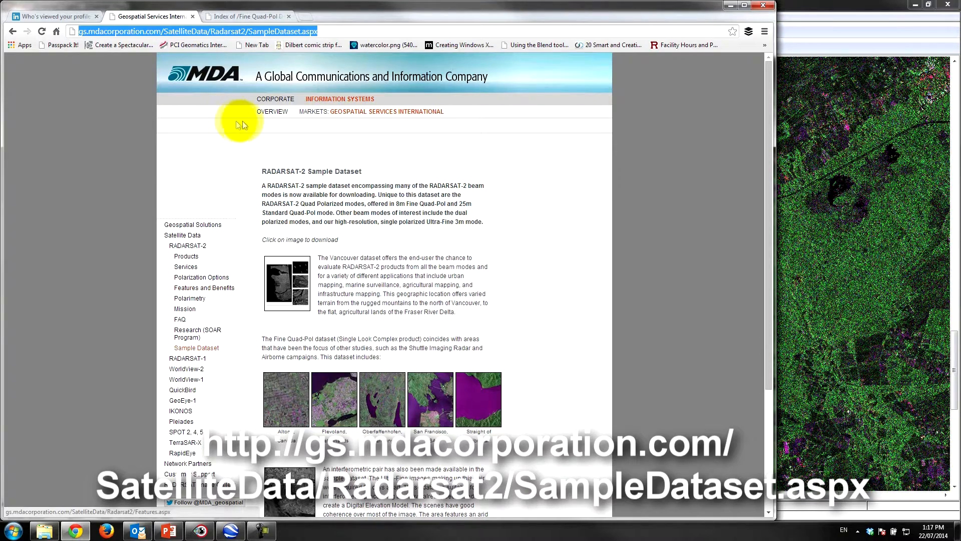
pyautogui.click(339, 405)
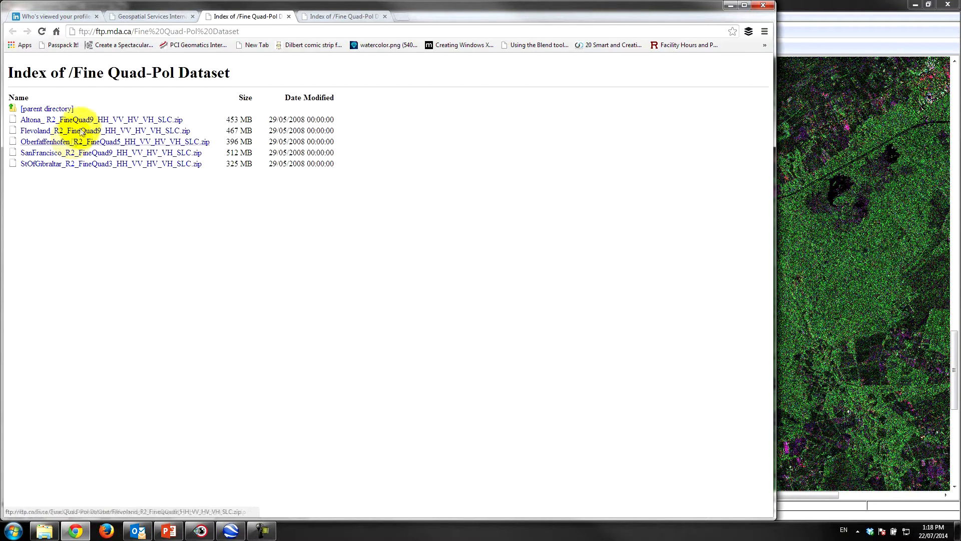
# - Highlight the Fine Quad-Pol Dataset heading, then hide Chrome to reveal Touzidec.pix in Focus
pyautogui.moveTo(73, 72); pyautogui.dragTo(236, 71)
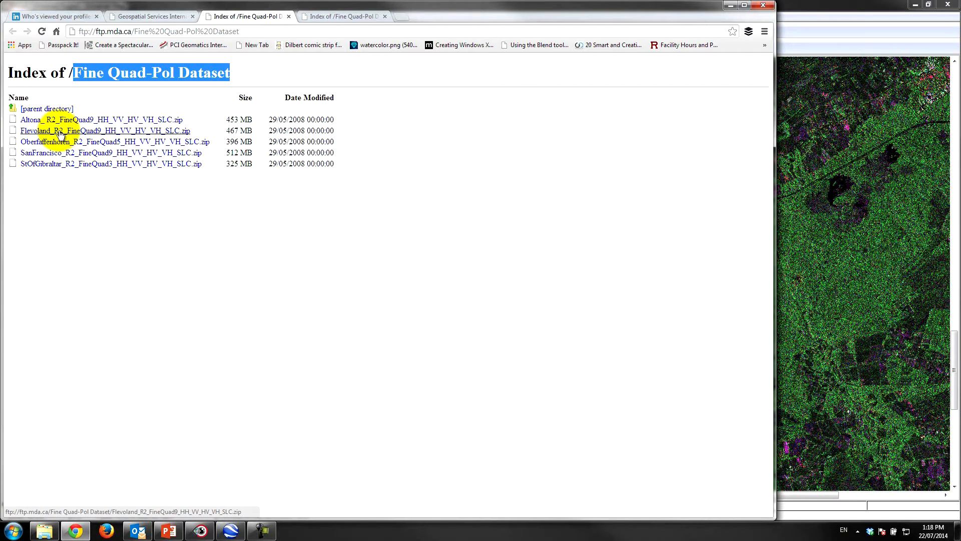
pyautogui.click(854, 114)
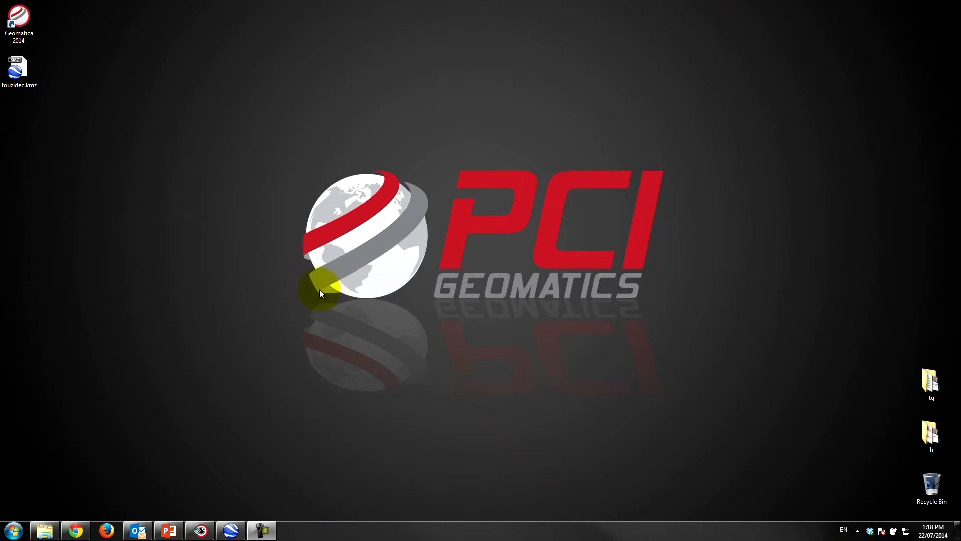
# - Launch Geomatica 2014 from the desktop, close the Focus window and move the launcher to the top right
pyautogui.click(19, 22)
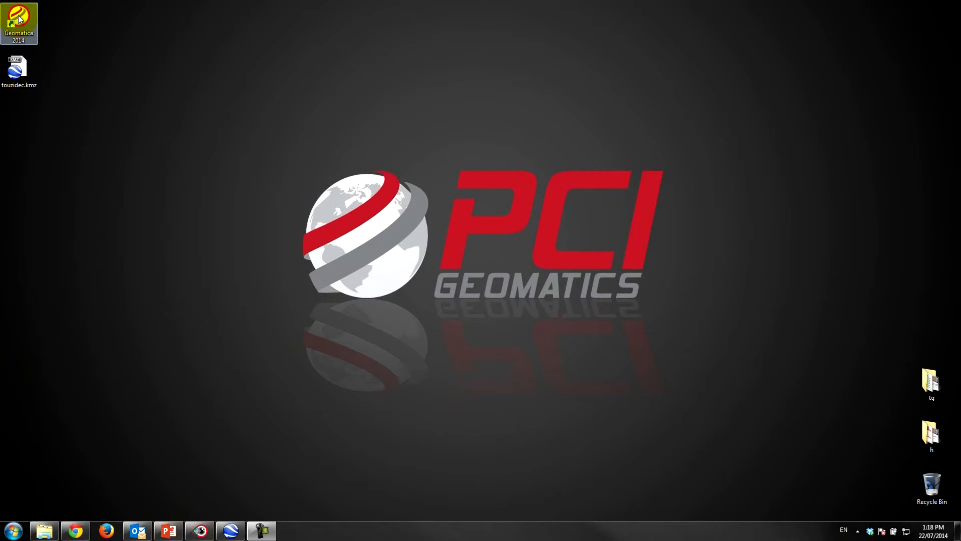
pyautogui.doubleClick(18, 21)
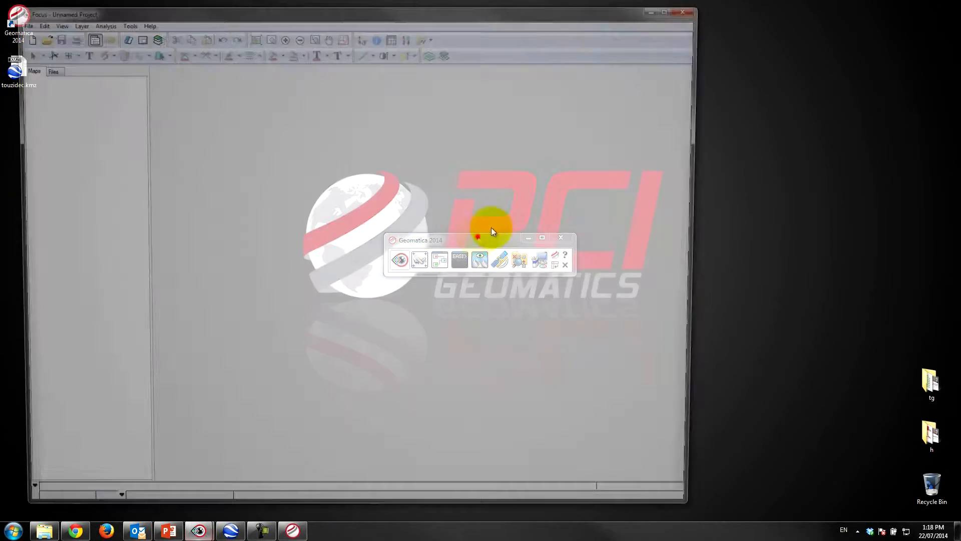
pyautogui.click(691, 13)
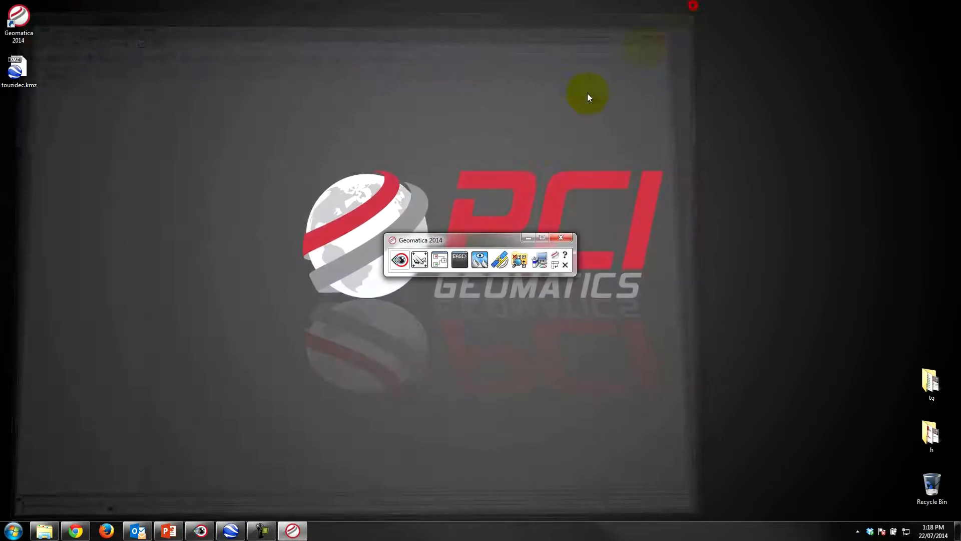
pyautogui.moveTo(458, 240); pyautogui.dragTo(659, 51)
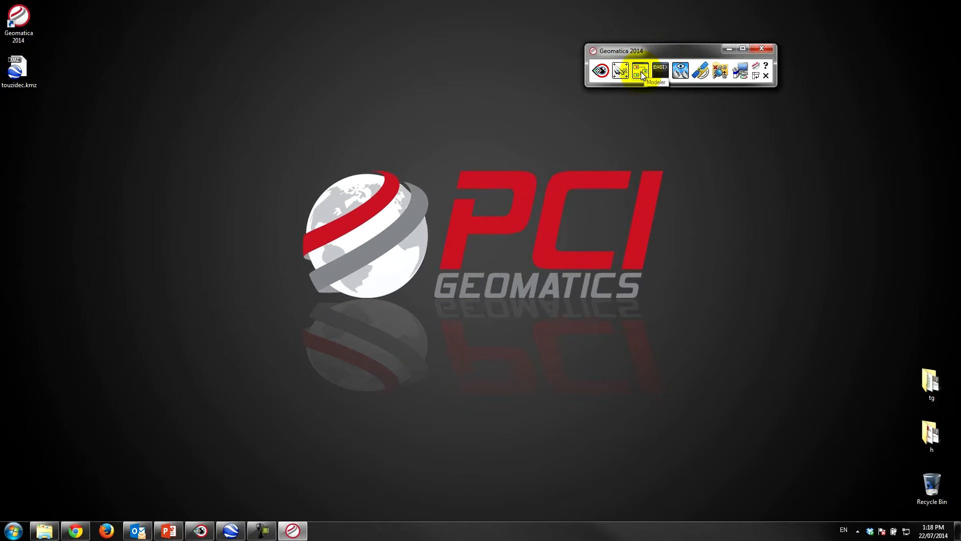
# - Start Modeler and search algorithm descriptions for 'touzi' until PSTOUZIDEC is found
pyautogui.click(640, 73)
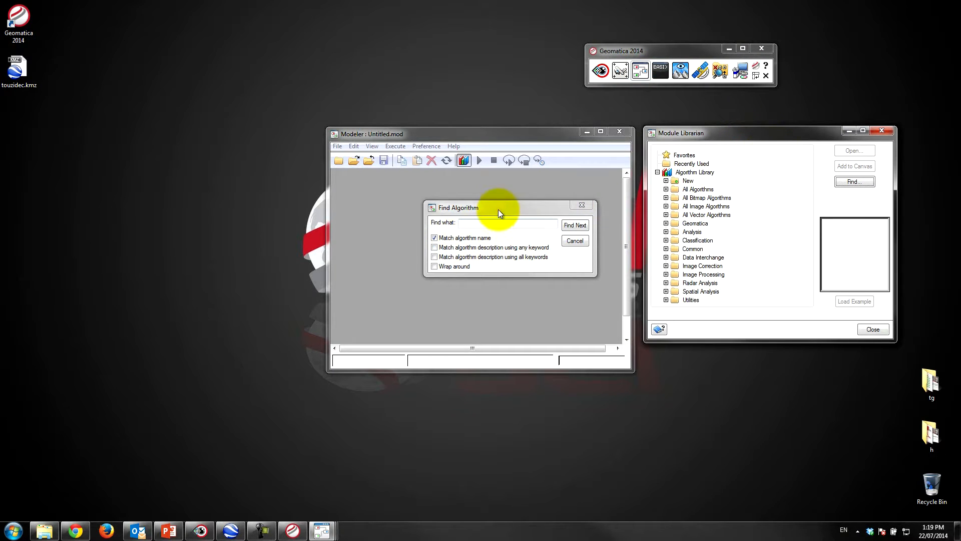
pyautogui.moveTo(495, 208); pyautogui.dragTo(499, 210)
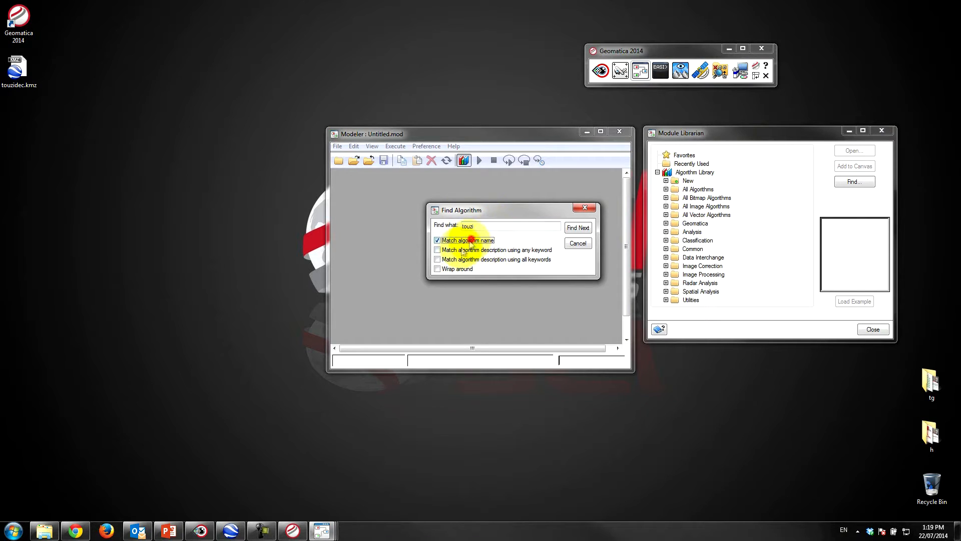
pyautogui.click(437, 250)
pyautogui.click(437, 240)
pyautogui.click(578, 227)
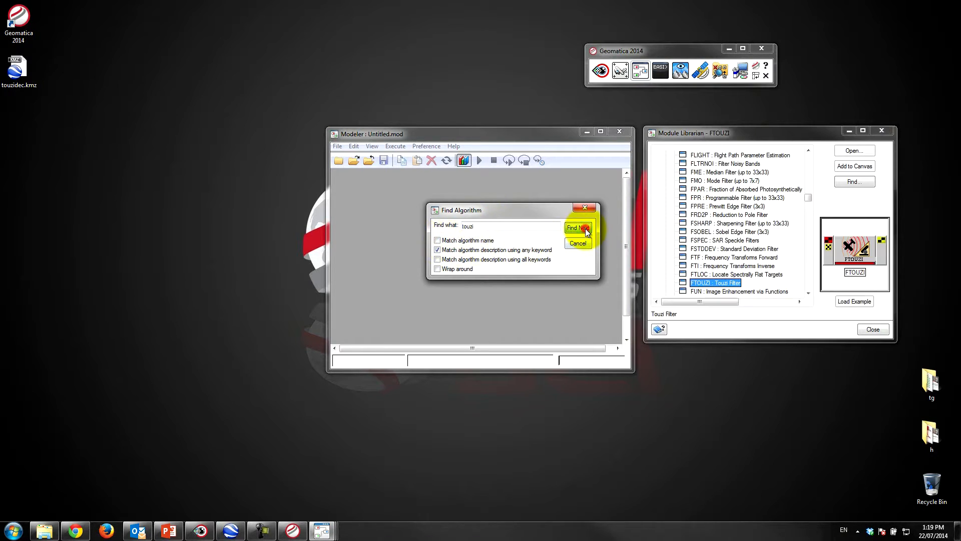
pyautogui.click(578, 228)
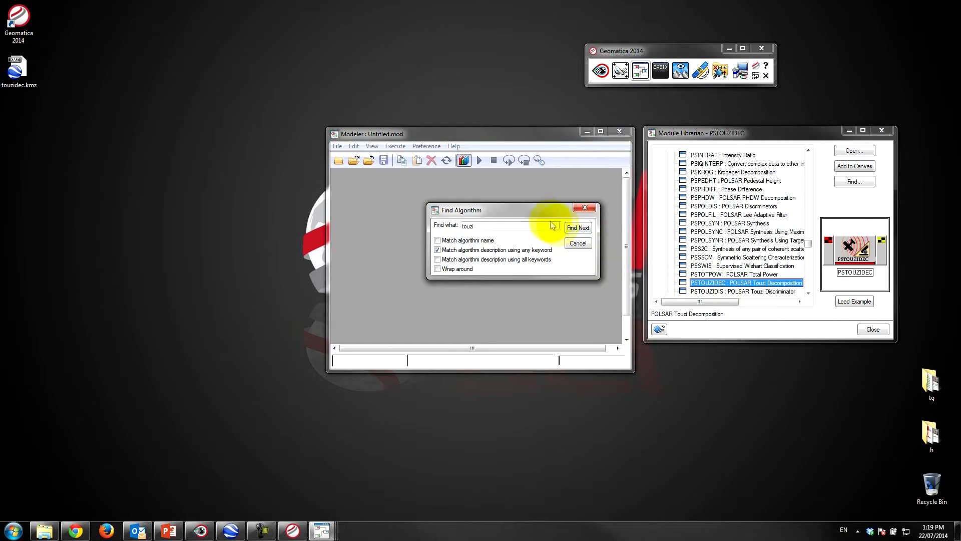
# - Move the search dialog aside and load the PSTOUZIDEC example model
pyautogui.moveTo(539, 211); pyautogui.dragTo(811, 363)
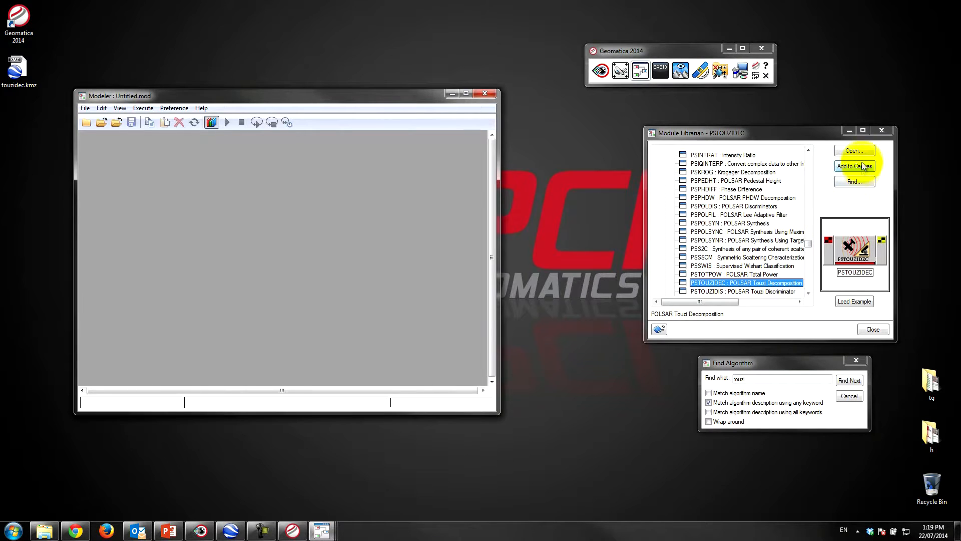
pyautogui.click(854, 302)
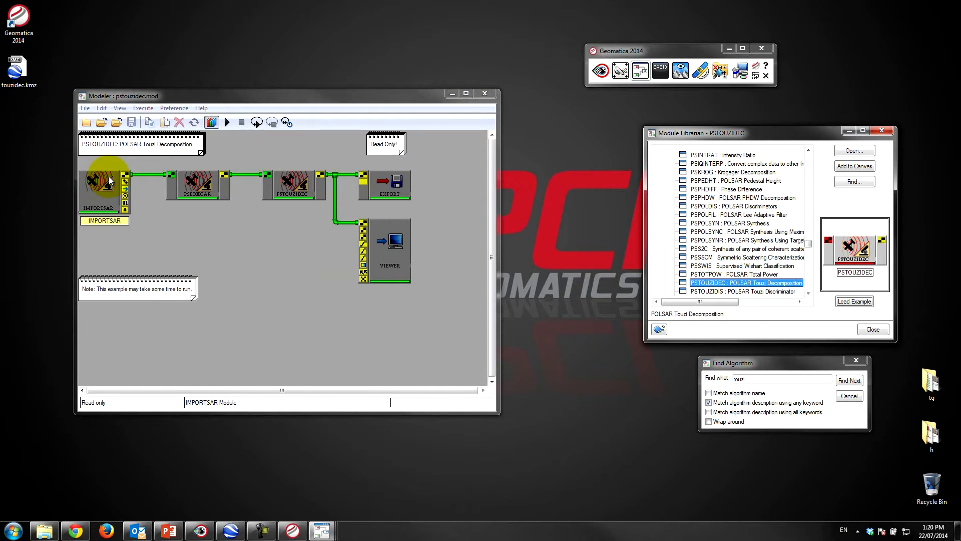
# - Set the IMPORTSAR input file to product.xml in the C:\data_001 RADARSAT-2 scene folder
pyautogui.doubleClick(109, 182)
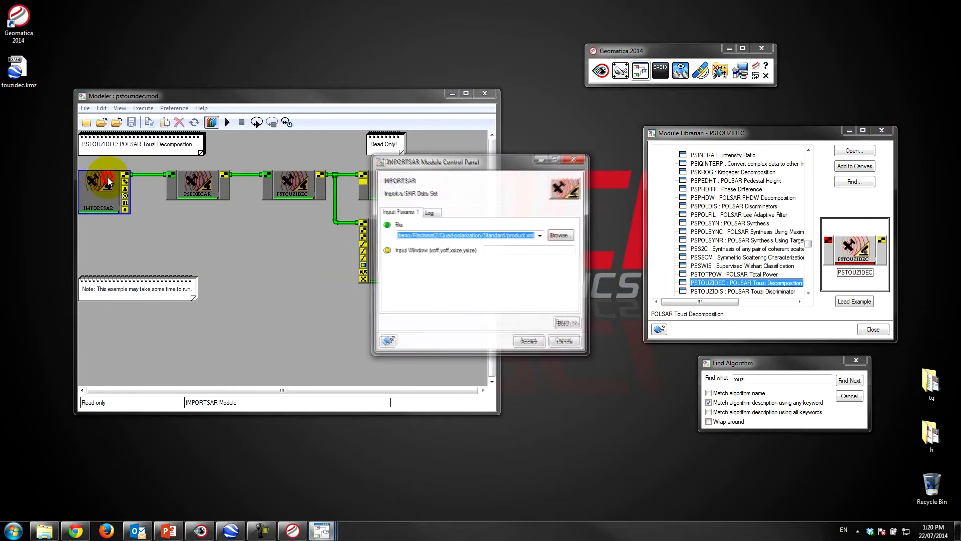
pyautogui.click(561, 235)
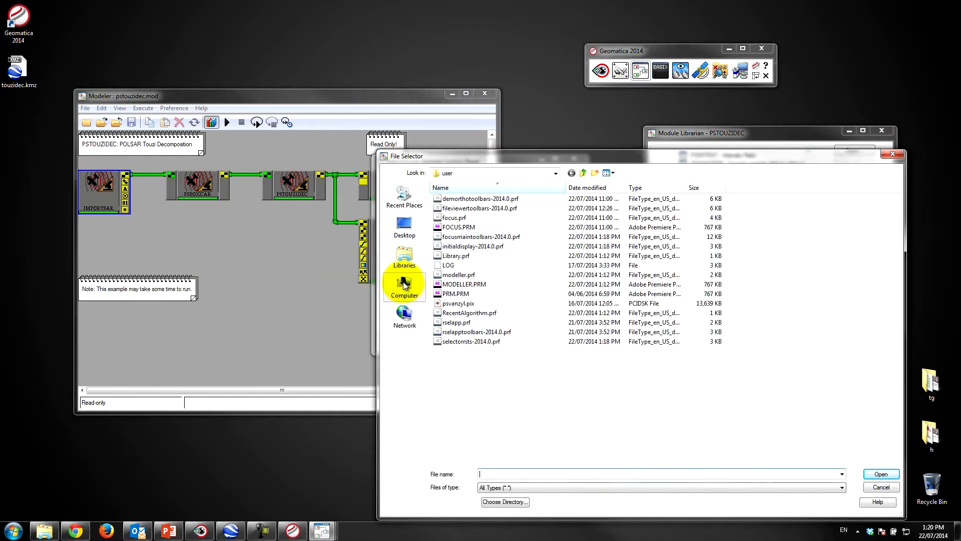
pyautogui.click(404, 289)
pyautogui.doubleClick(462, 209)
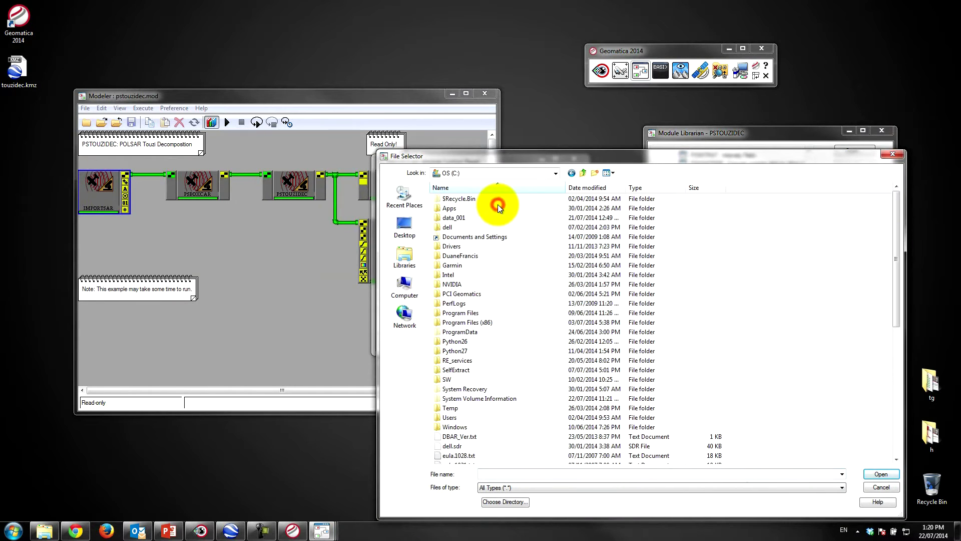
pyautogui.doubleClick(453, 218)
pyautogui.doubleClick(501, 370)
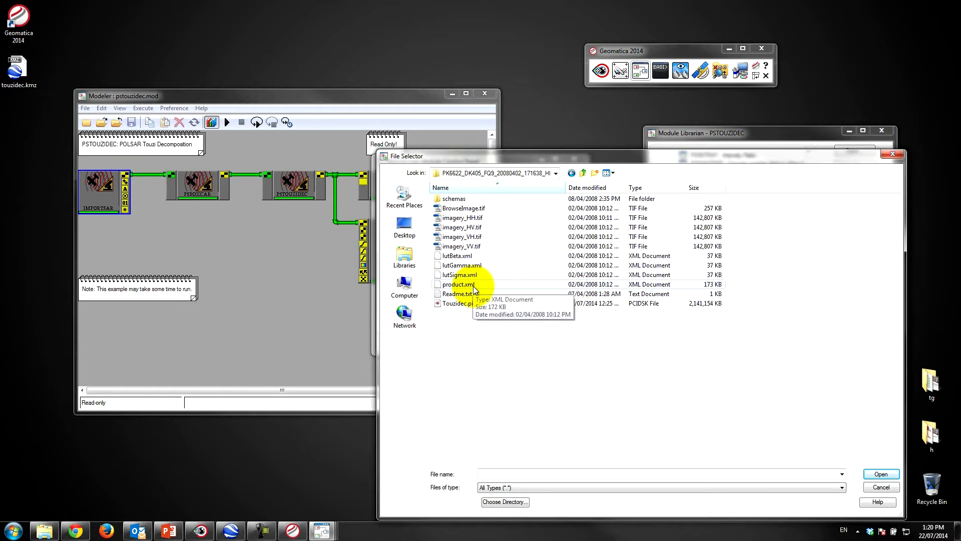
pyautogui.click(458, 284)
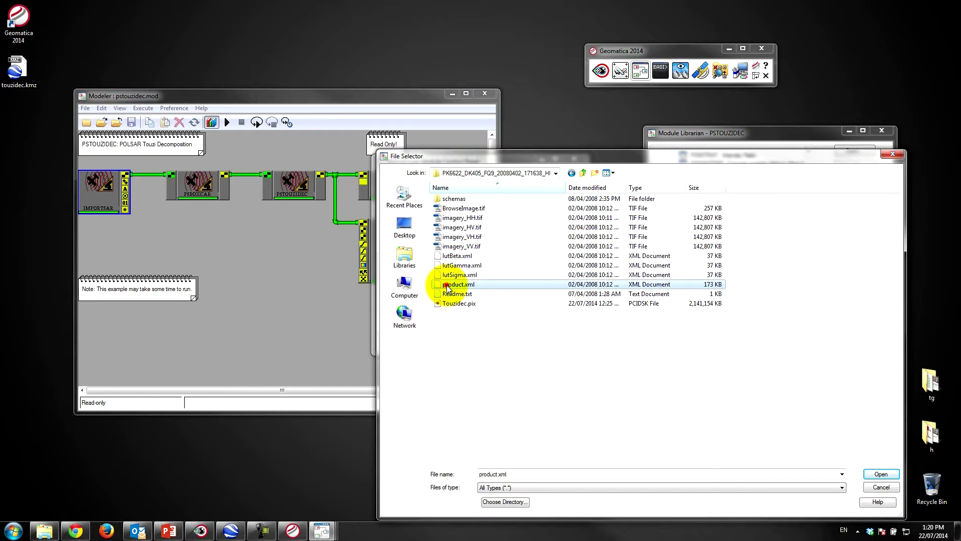
pyautogui.click(880, 474)
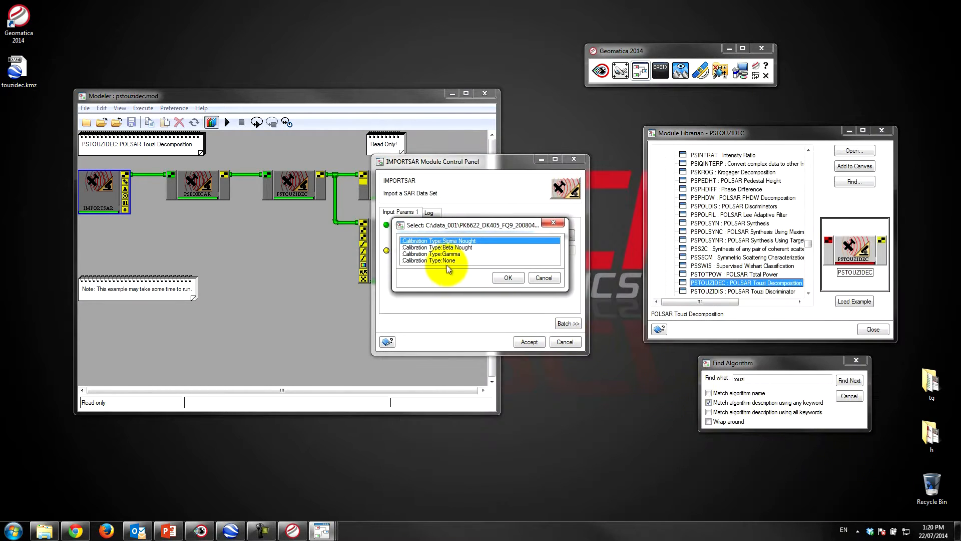
# - Choose Calibration Type None and accept the IMPORTSAR settings
pyautogui.click(440, 260)
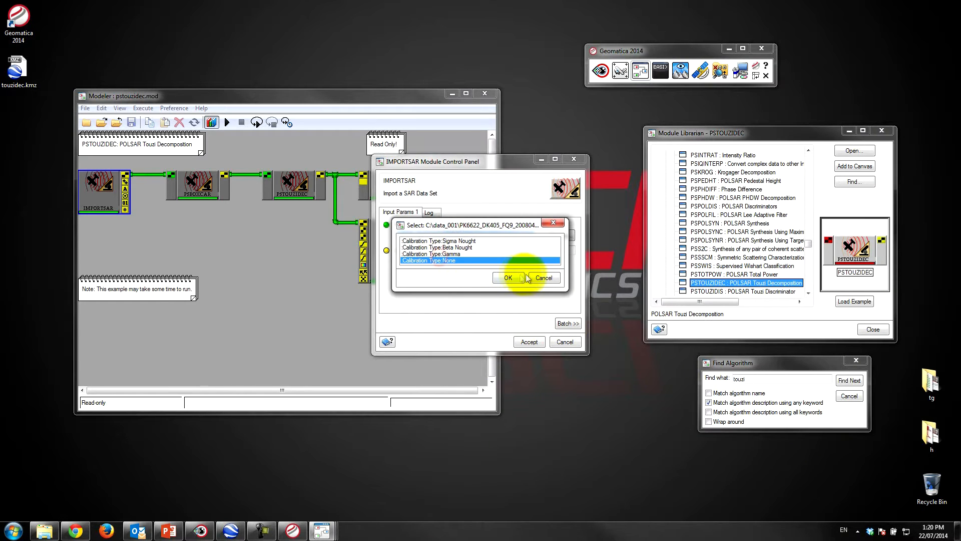
pyautogui.click(509, 278)
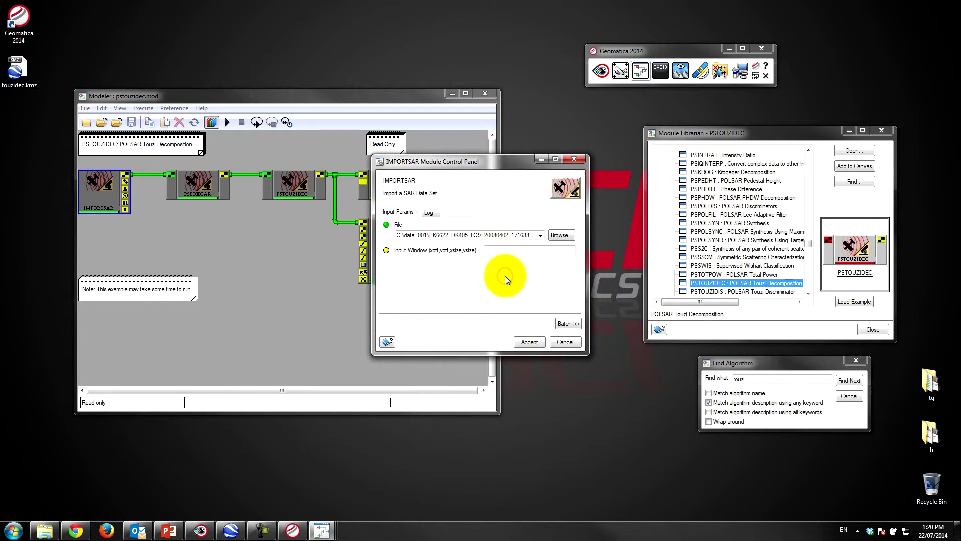
pyautogui.click(529, 342)
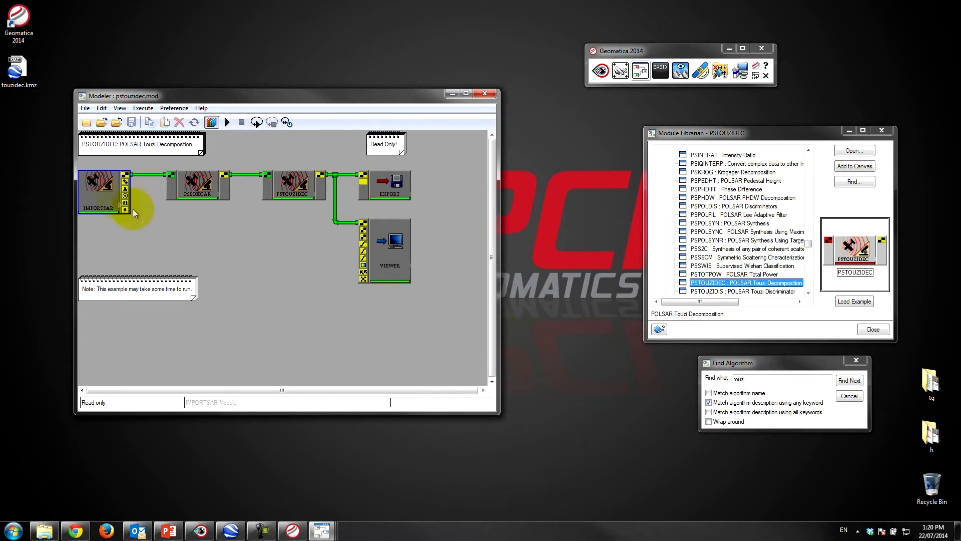
# - Review the PSBOXCAR 5×5 filter settings and log, leaving them unchanged
pyautogui.doubleClick(197, 184)
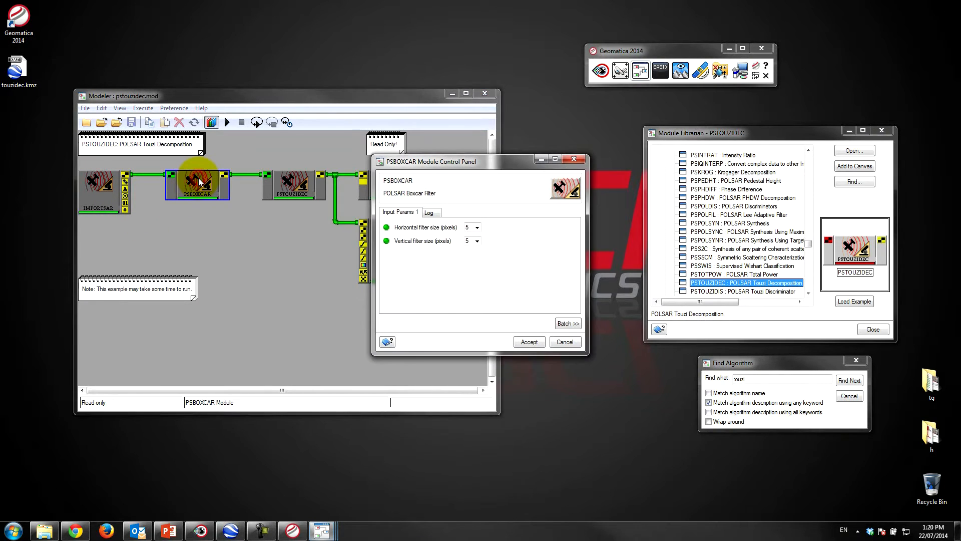
pyautogui.click(428, 213)
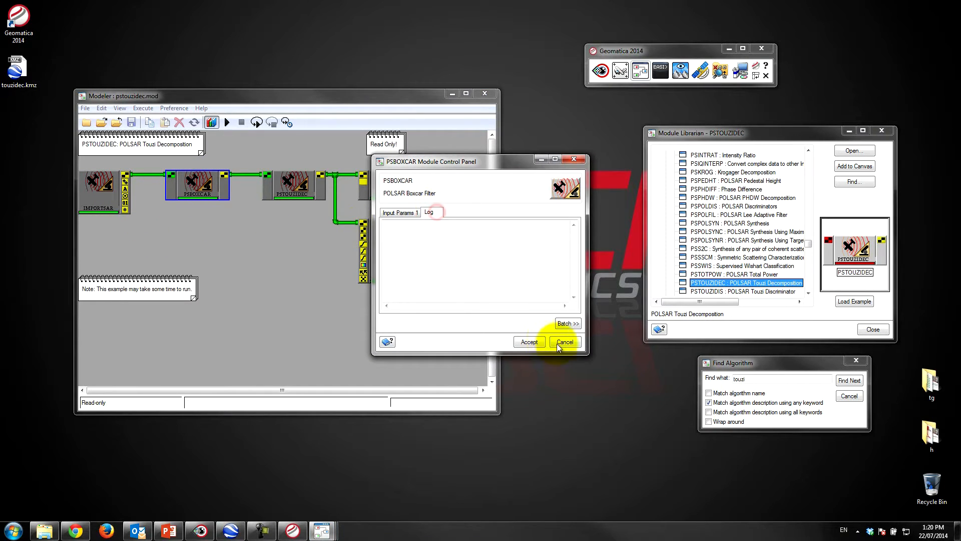
pyautogui.click(529, 342)
# - Review PSTOUZIDEC parameters with degrees as angle units and accept them
pyautogui.doubleClick(293, 186)
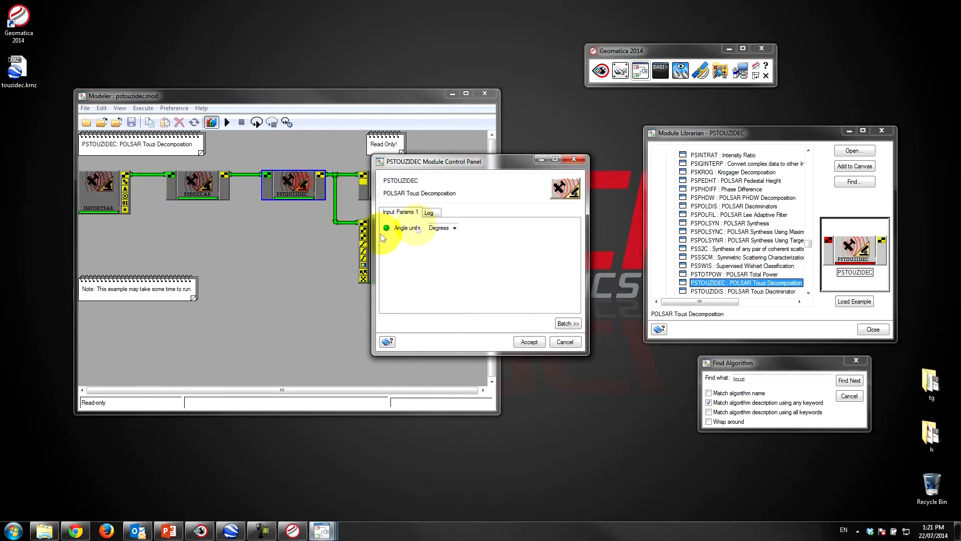
pyautogui.click(429, 213)
pyautogui.click(399, 212)
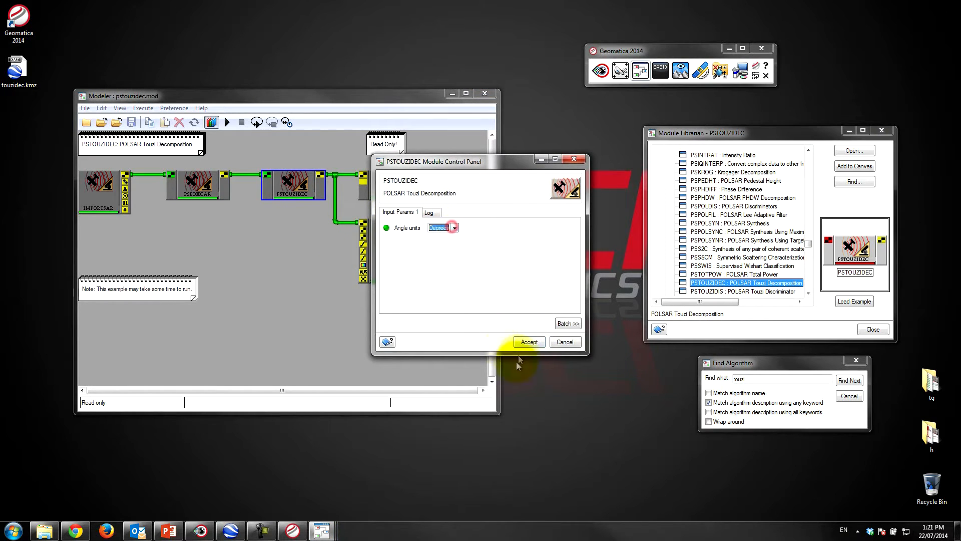
pyautogui.click(564, 342)
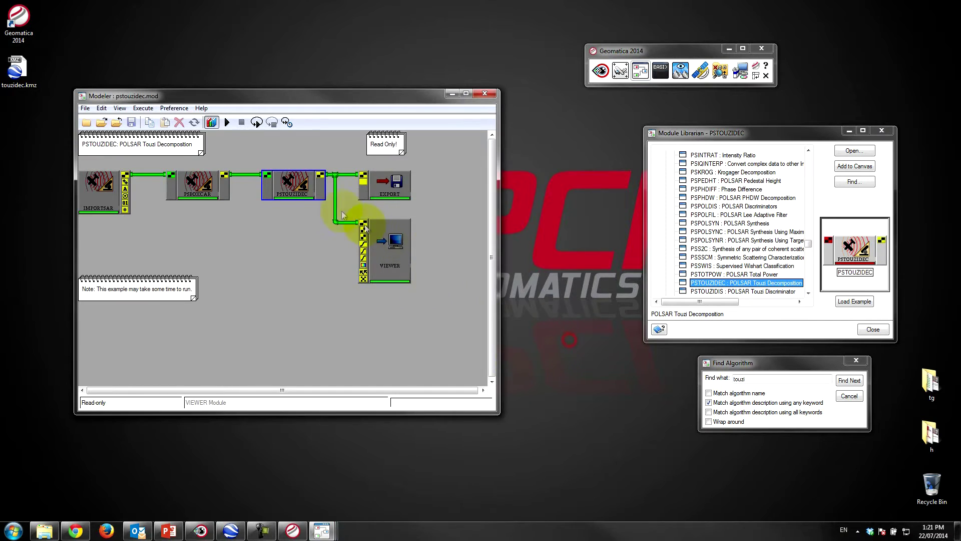
pyautogui.doubleClick(386, 183)
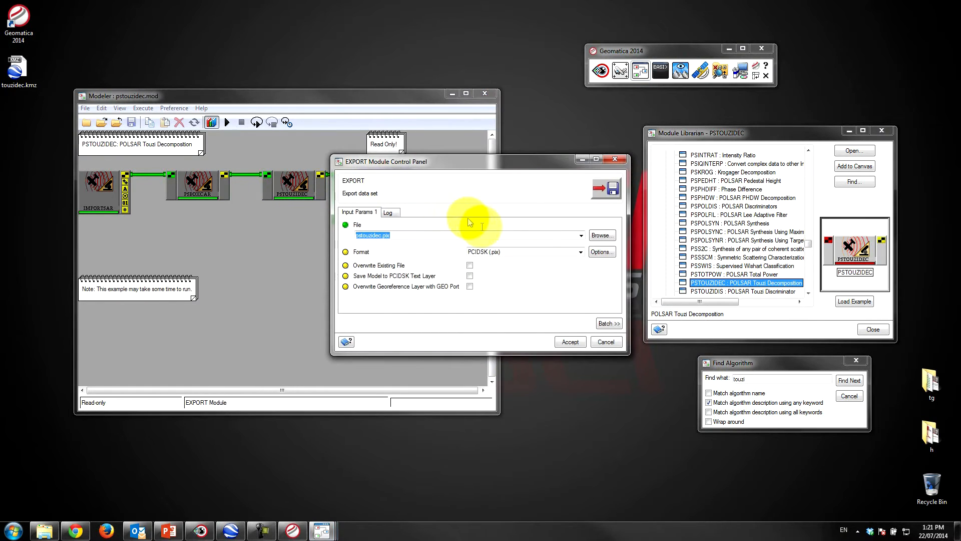
# - Set the EXPORT output to a new file Touzidec2.pix in the Flevoland data folder and accept
pyautogui.click(600, 236)
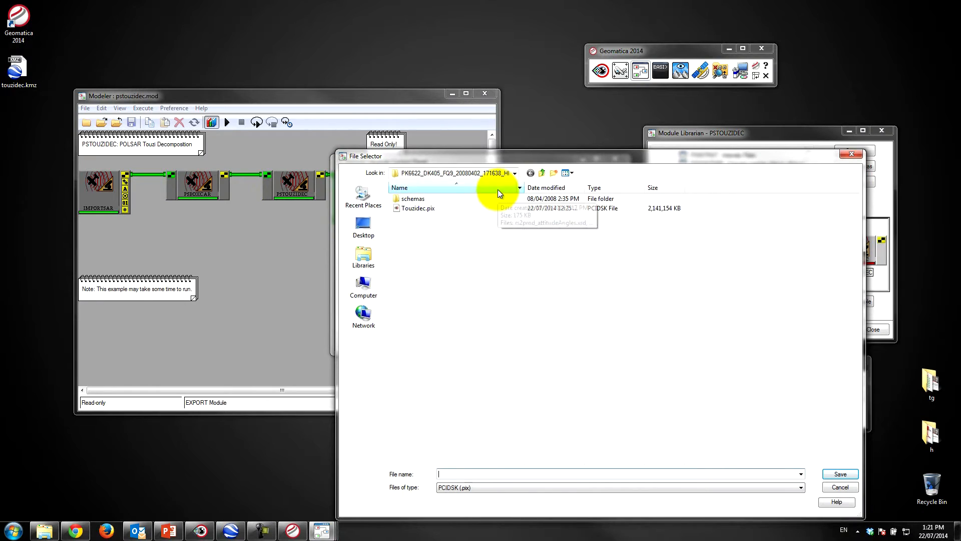
pyautogui.click(416, 208)
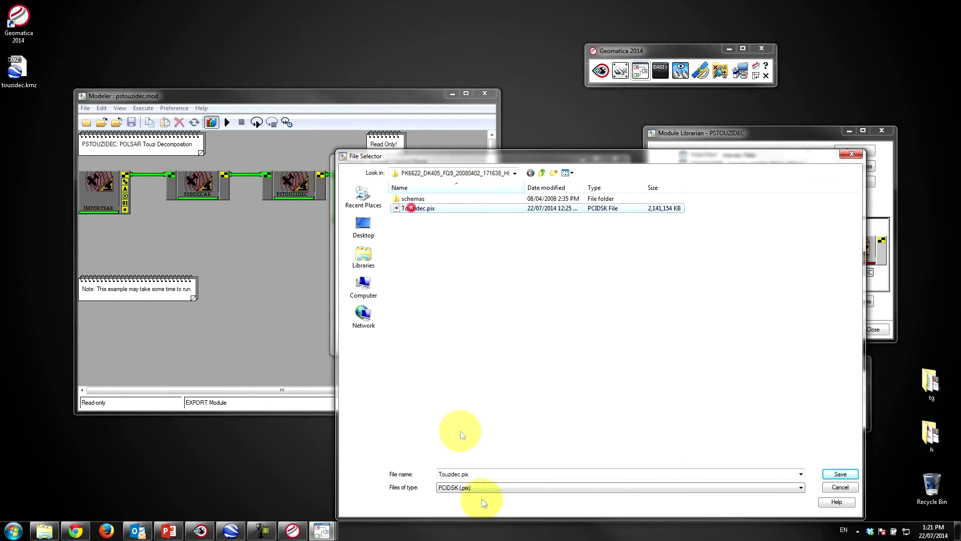
pyautogui.click(505, 472)
pyautogui.press('End')
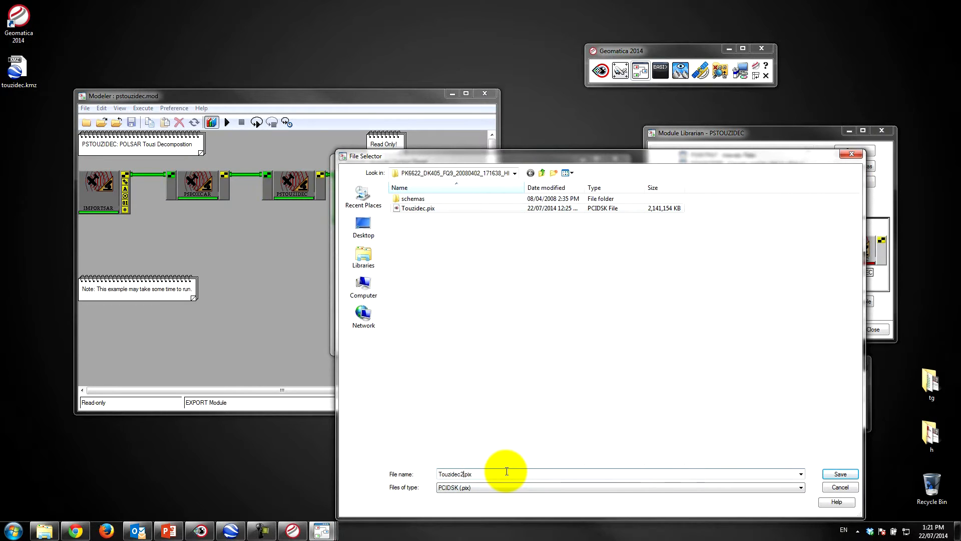
pyautogui.click(840, 474)
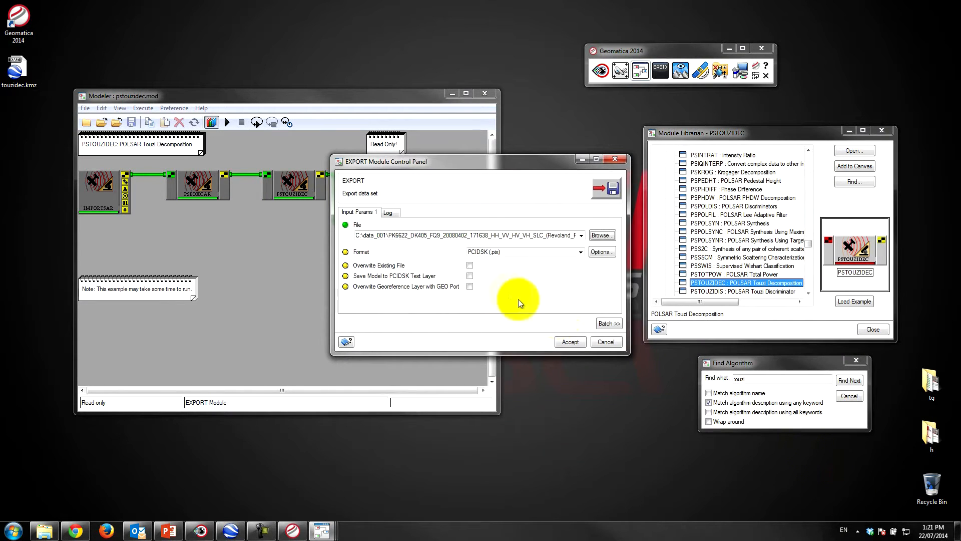
pyautogui.click(569, 342)
# - Review the VIEWER settings unchanged and run the Touzi decomposition model
pyautogui.doubleClick(377, 243)
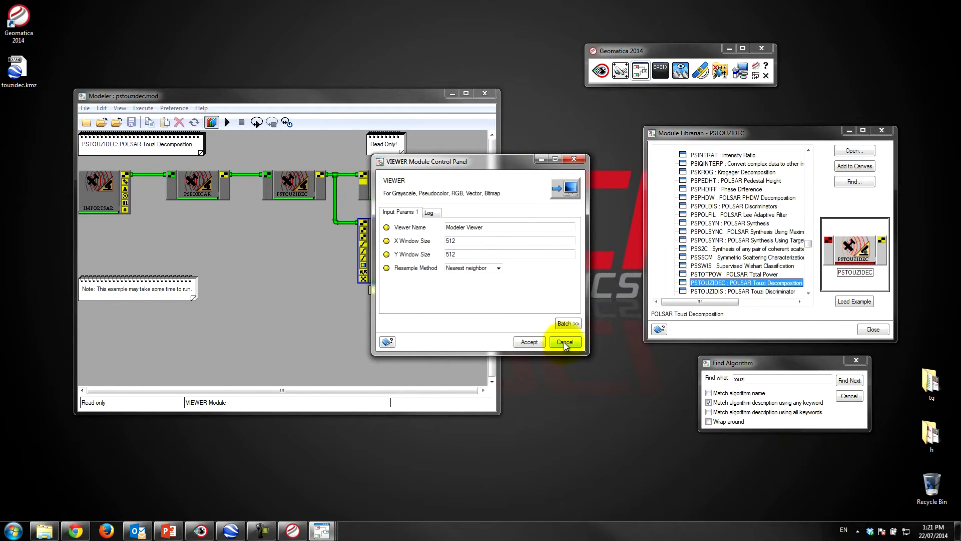
pyautogui.click(528, 342)
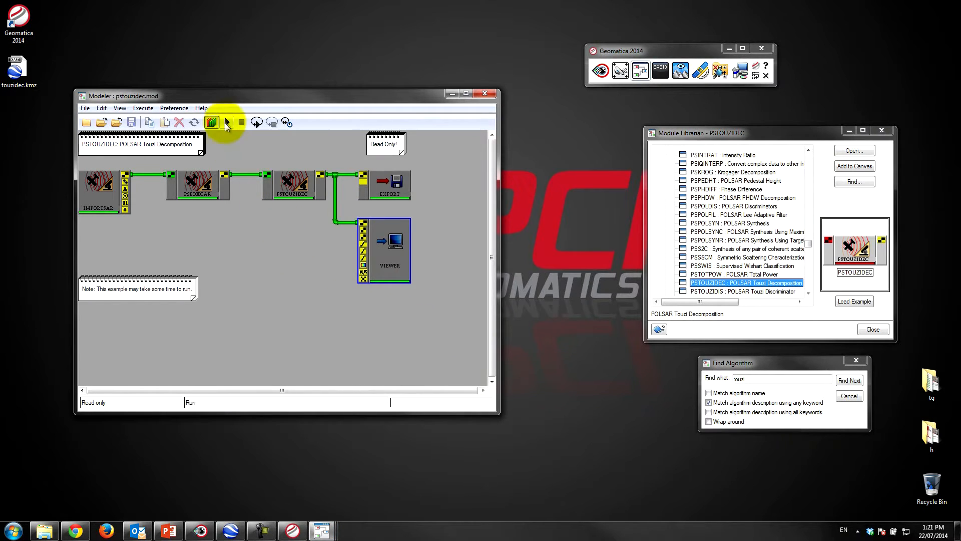
pyautogui.click(225, 122)
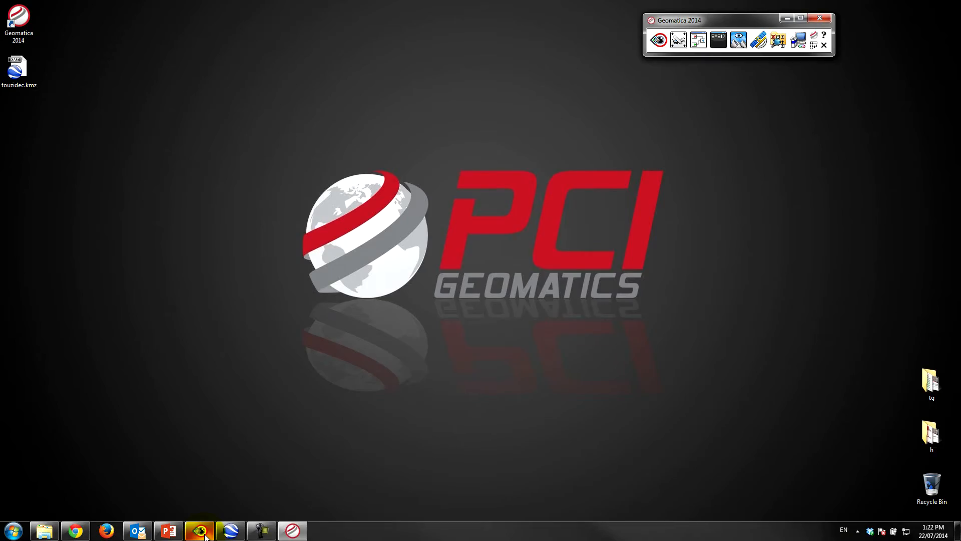
# - Inspect the product.xml layer channels in Focus, then switch to Google Earth to see the overlay
pyautogui.click(202, 531)
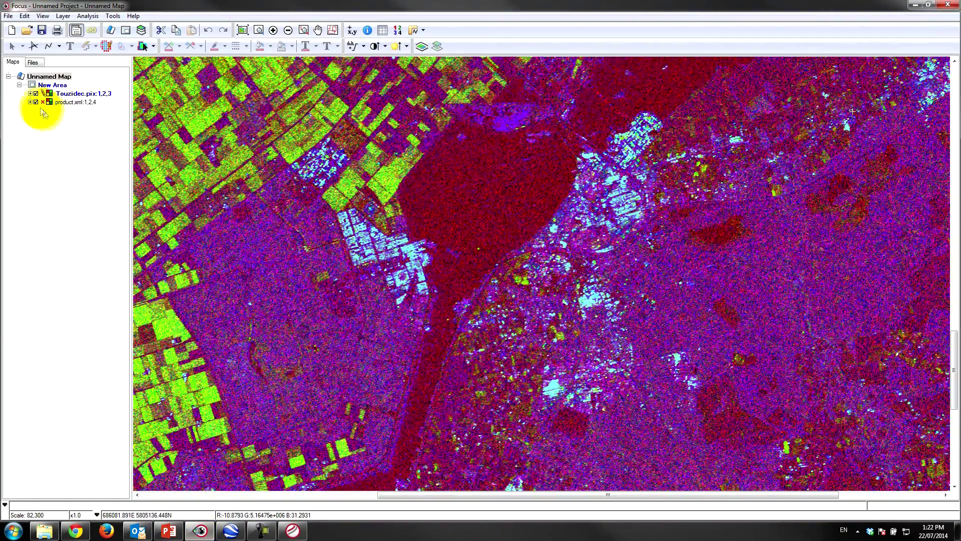
pyautogui.click(35, 94)
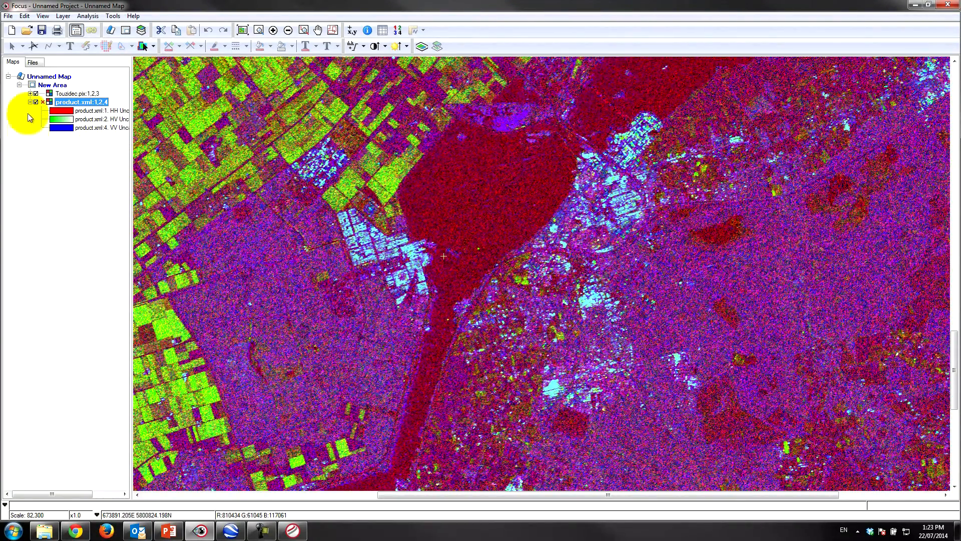
pyautogui.click(42, 101)
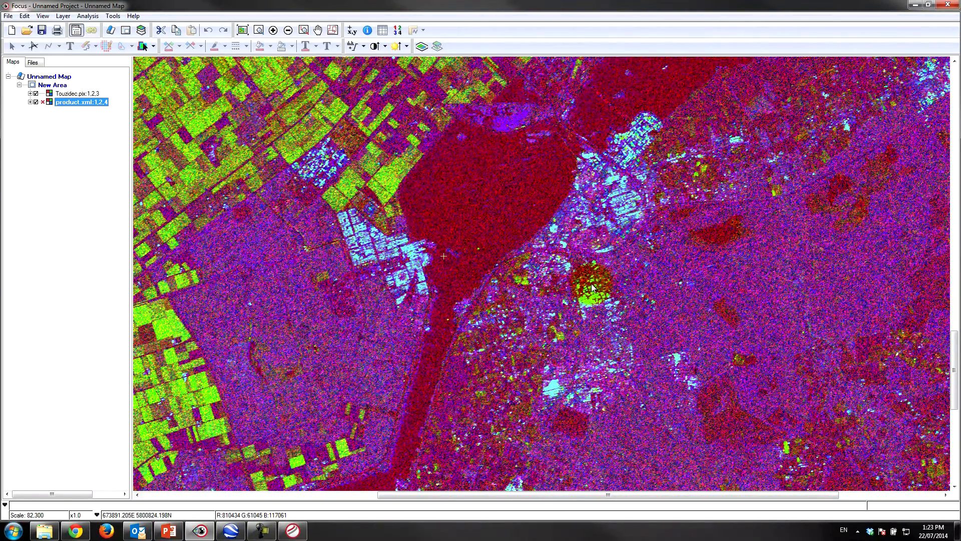
pyautogui.click(233, 532)
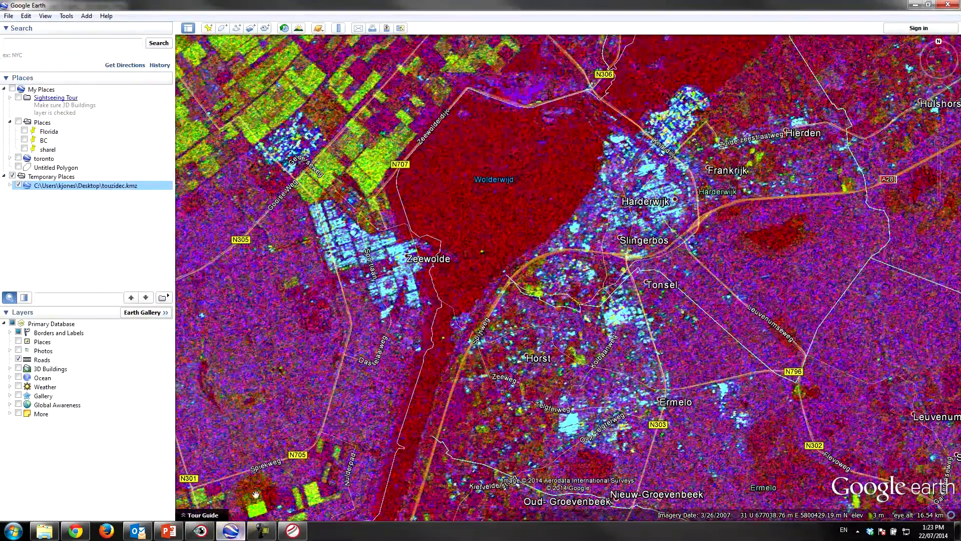
# - Toggle the touzidec.kmz overlay on and off to compare with imagery, leaving it unchecked
pyautogui.click(18, 185)
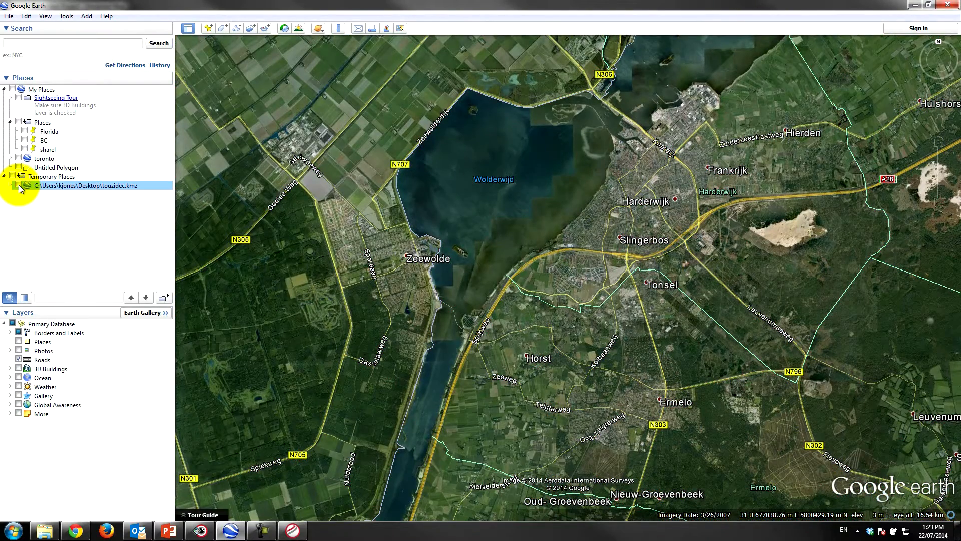
pyautogui.click(19, 185)
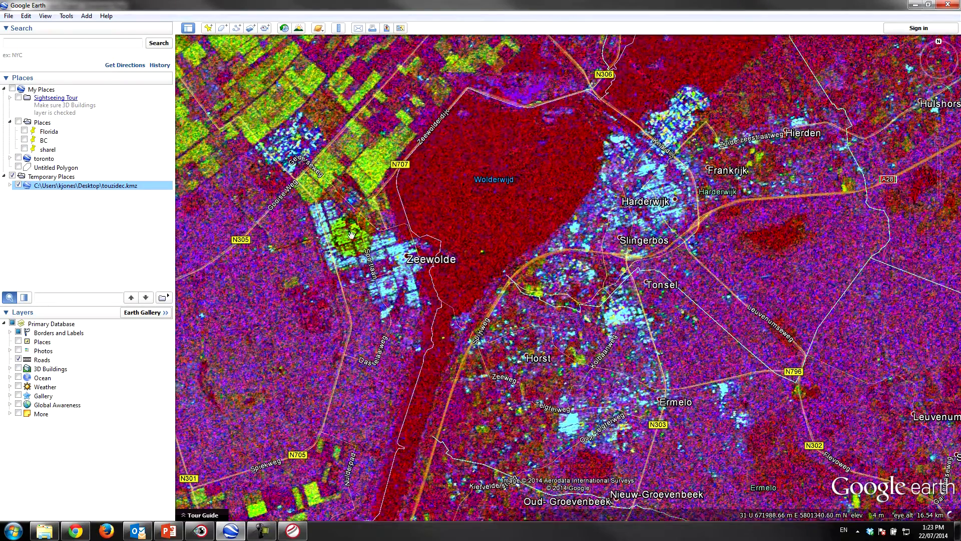
pyautogui.click(19, 185)
pyautogui.click(19, 186)
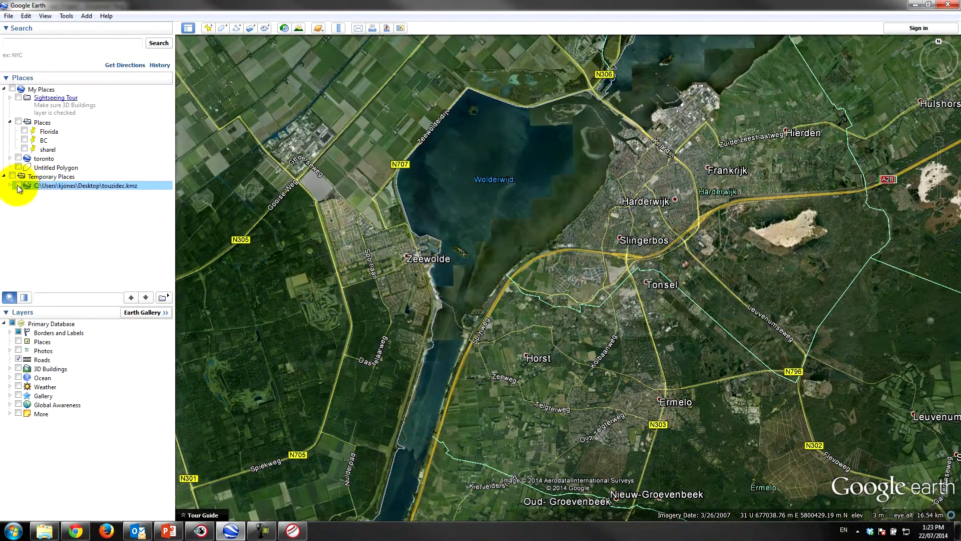
pyautogui.click(114, 263)
pyautogui.click(74, 223)
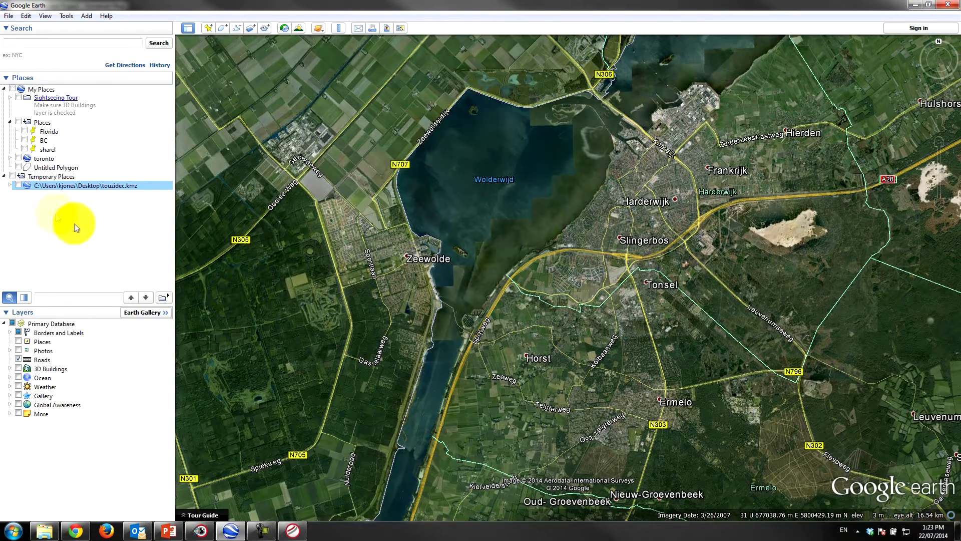
pyautogui.click(16, 185)
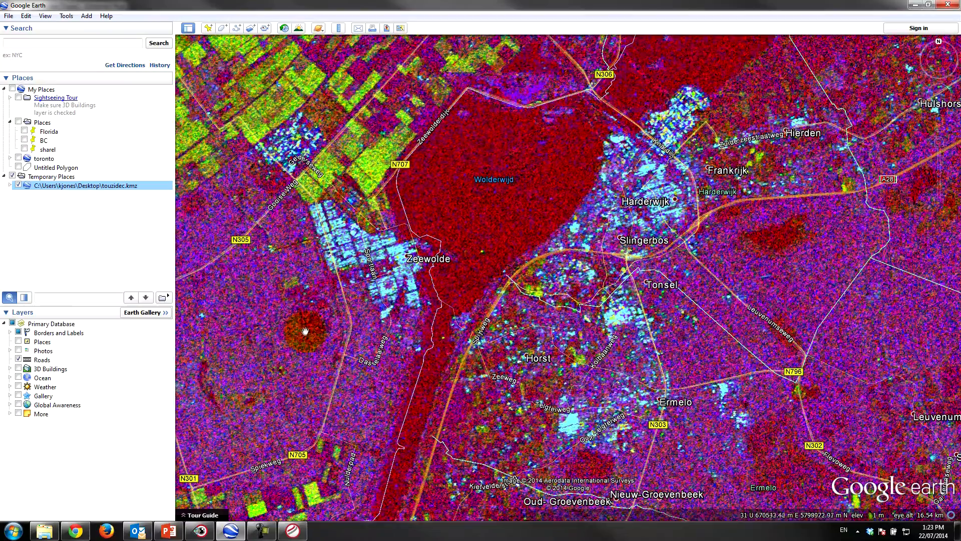
pyautogui.click(19, 187)
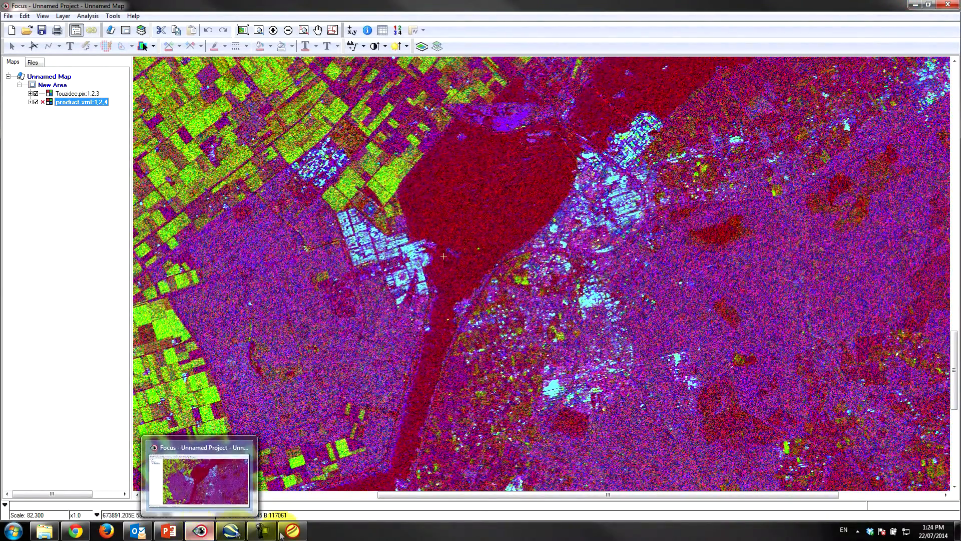
# - Bring the Geomatica 2014 launcher toolbar forward over the Focus window showing the Touzi image
pyautogui.click(291, 531)
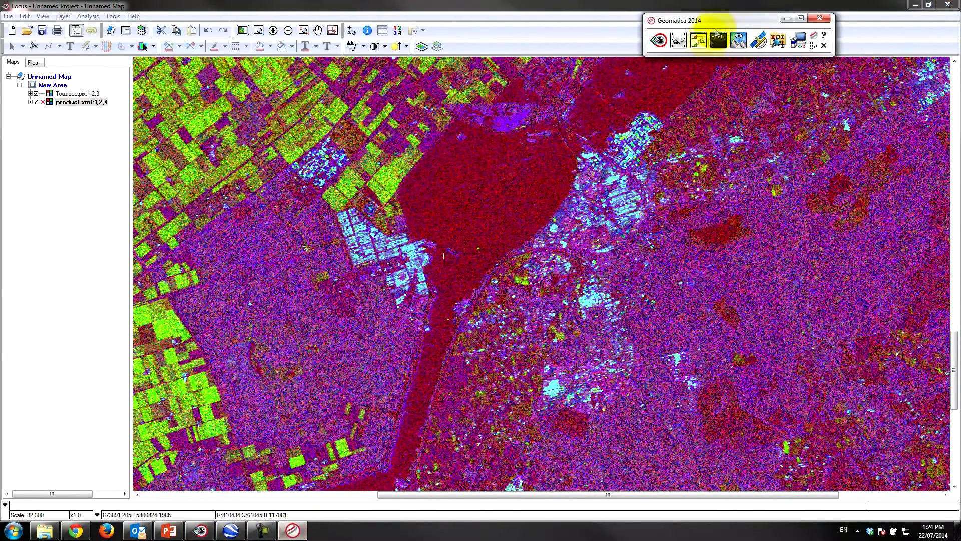